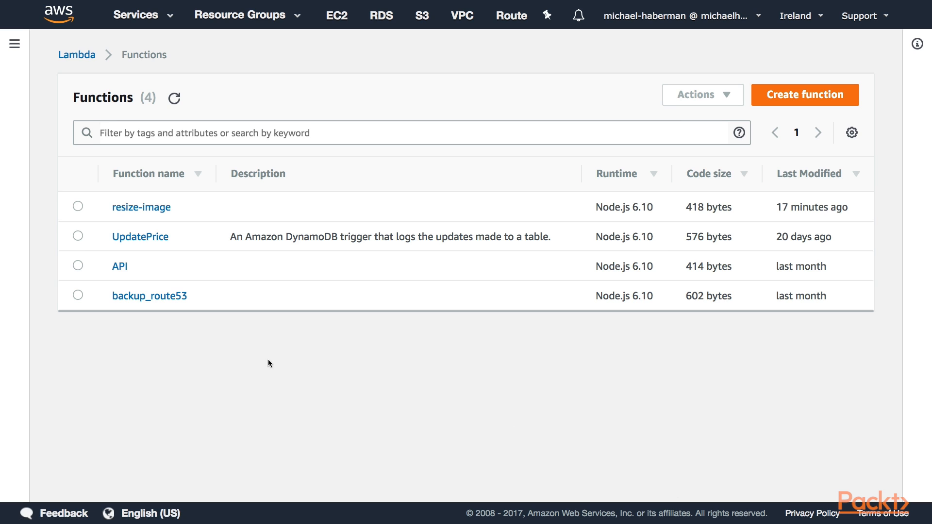
# Open the resize-image Lambda function and review its monitoring graphs for invocations, duration, errors and throttles
pyautogui.click(161, 210)
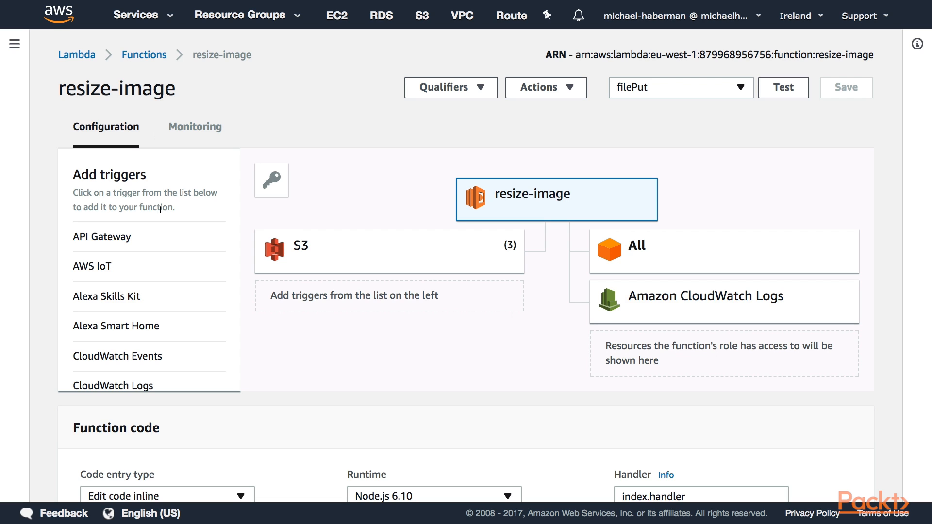
pyautogui.scroll(-3, 404, 440)
pyautogui.scroll(3, 404, 441)
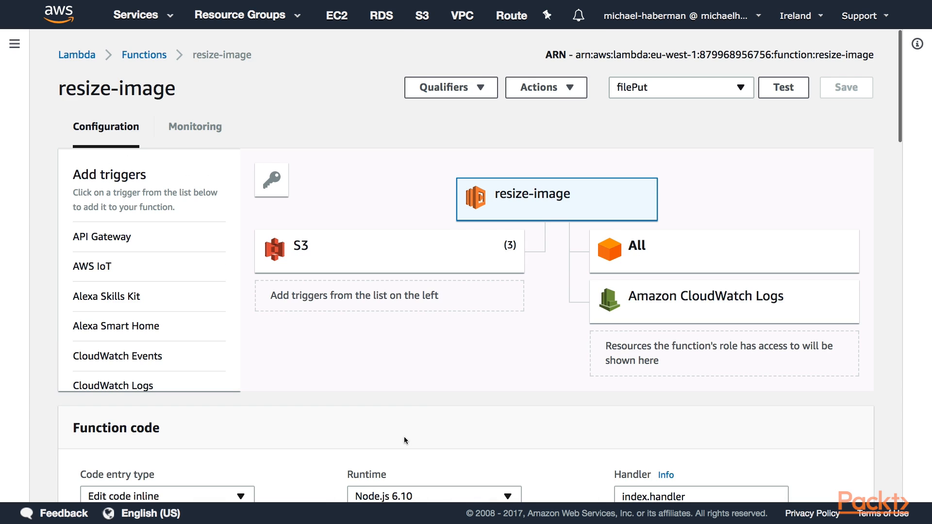
pyautogui.click(210, 127)
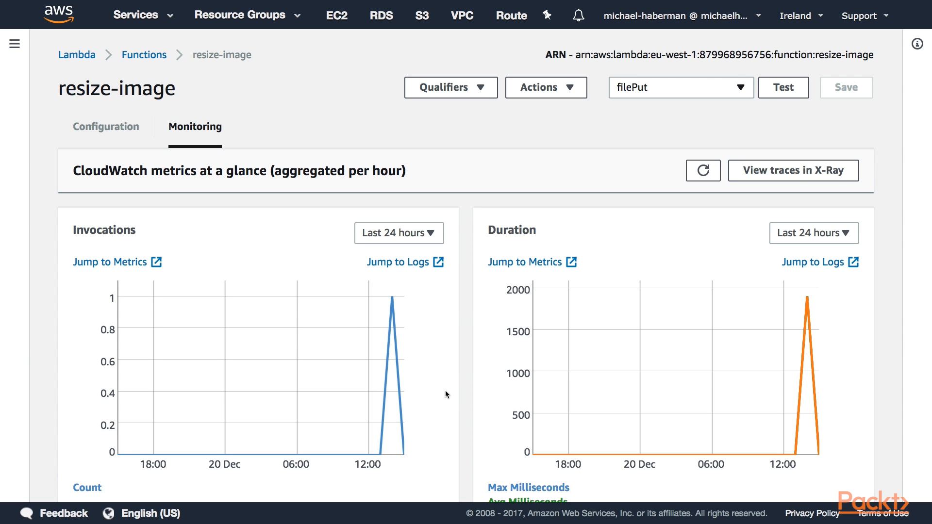
pyautogui.scroll(-7, 445, 392)
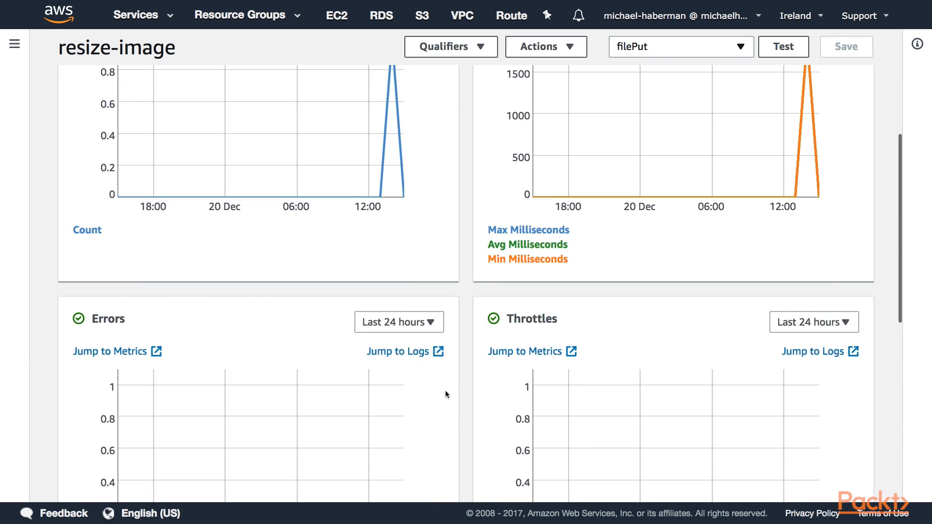
pyautogui.scroll(-8, 445, 394)
pyautogui.scroll(6, 445, 395)
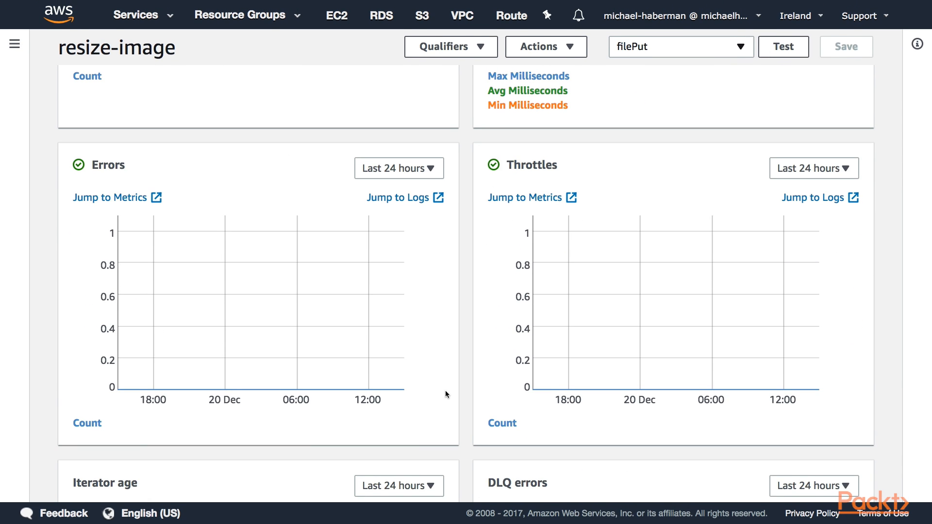
pyautogui.scroll(8, 445, 390)
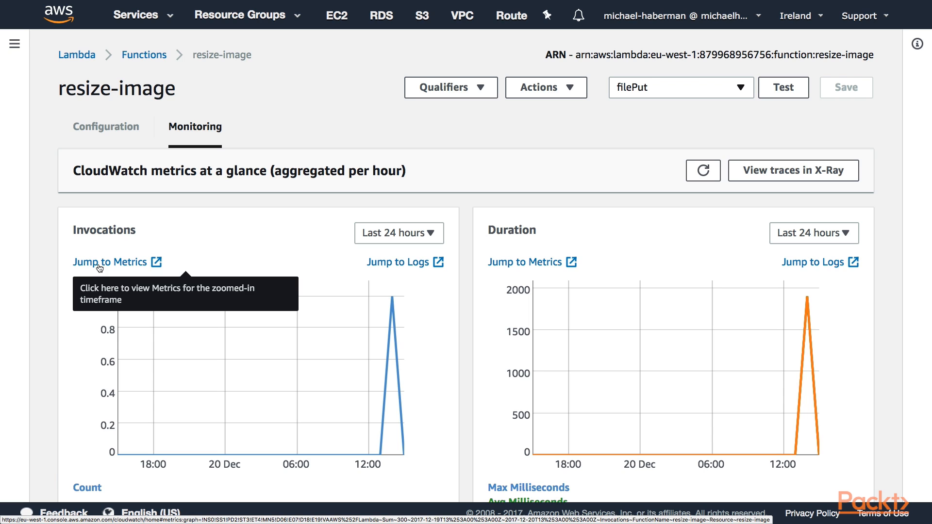
# Go from the Invocations logs to the log groups and open the 2017/12/20 stream of /aws/lambda/resize-image
pyautogui.click(396, 263)
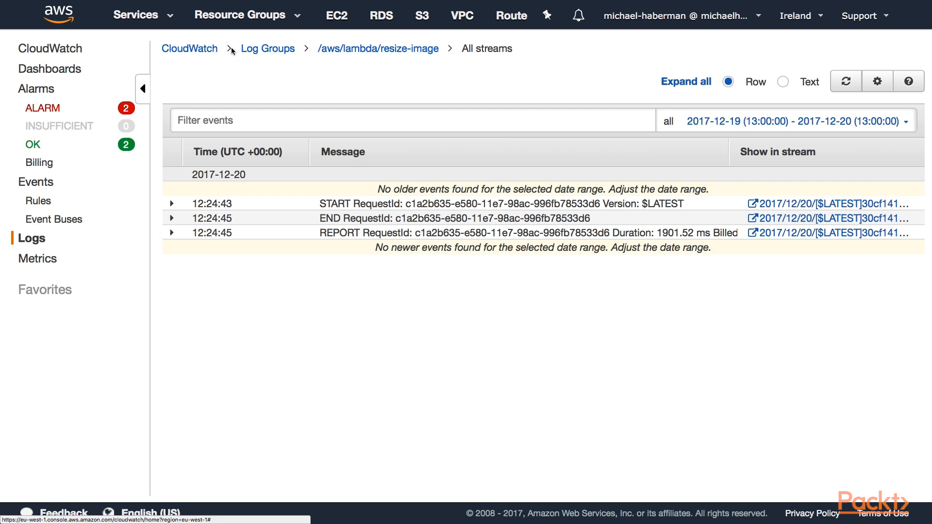
pyautogui.click(266, 51)
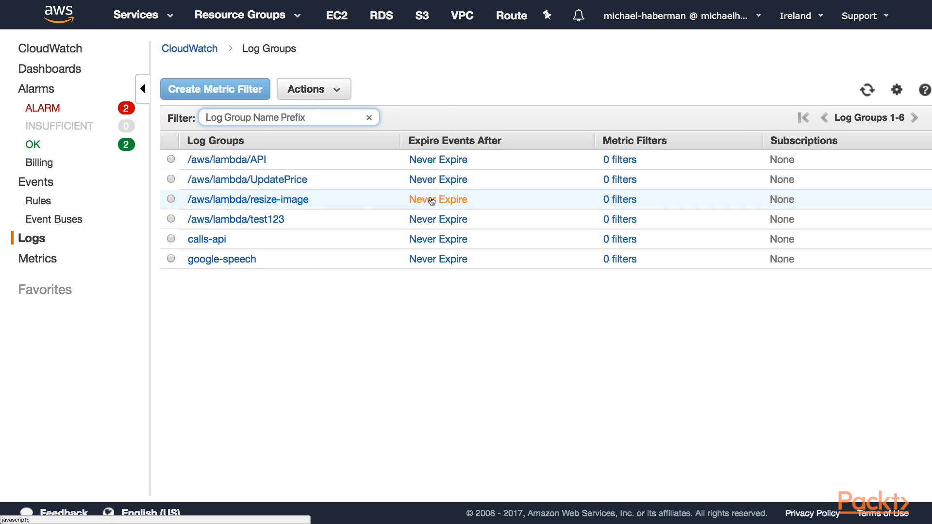
pyautogui.click(299, 200)
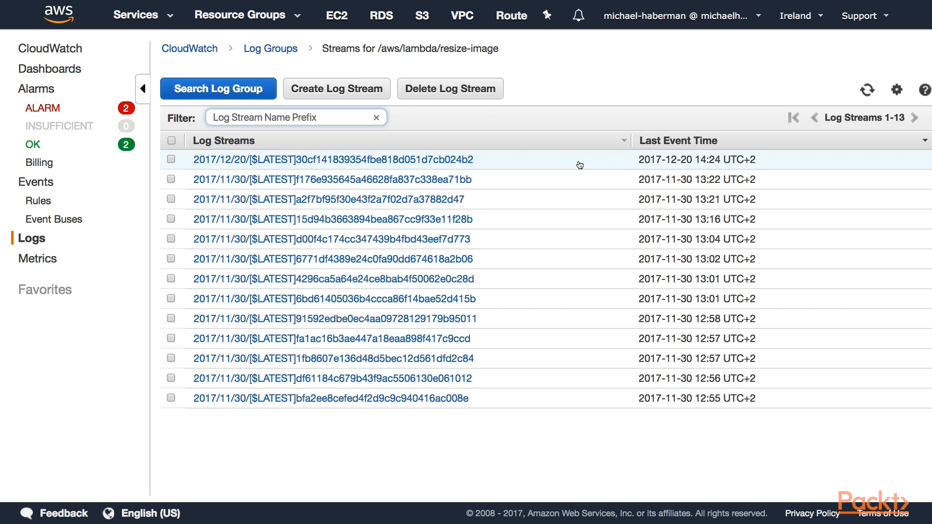
pyautogui.click(397, 161)
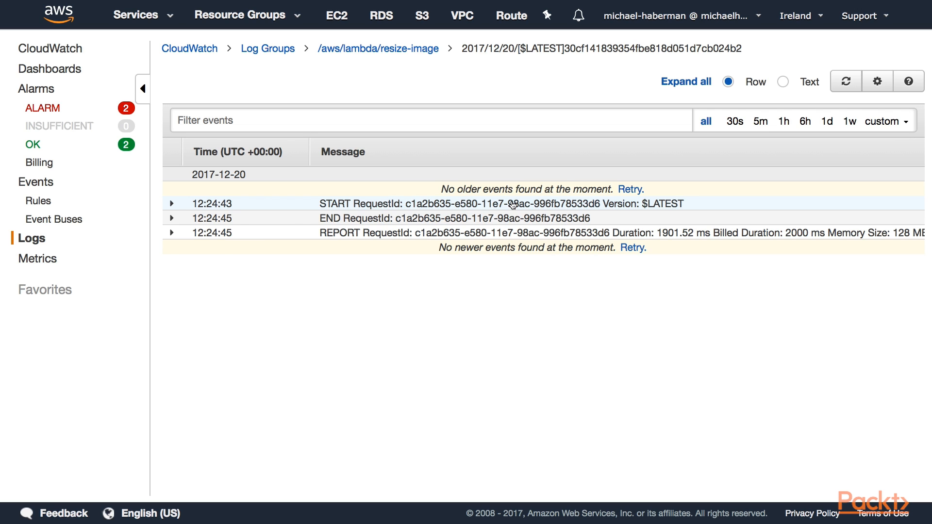
# Expand the START, END and REPORT log events, examine the report's billed duration and memory, and collapse the events
pyautogui.click(513, 206)
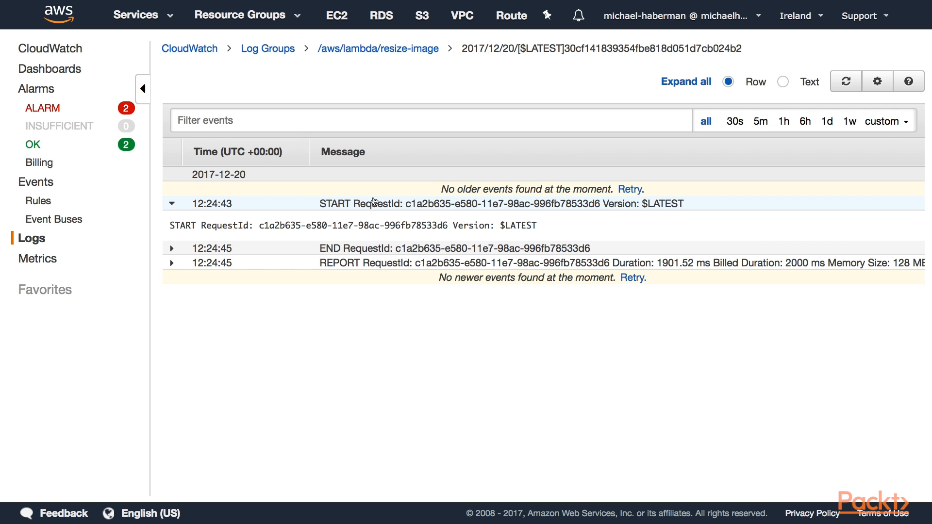
pyautogui.click(386, 250)
pyautogui.click(379, 297)
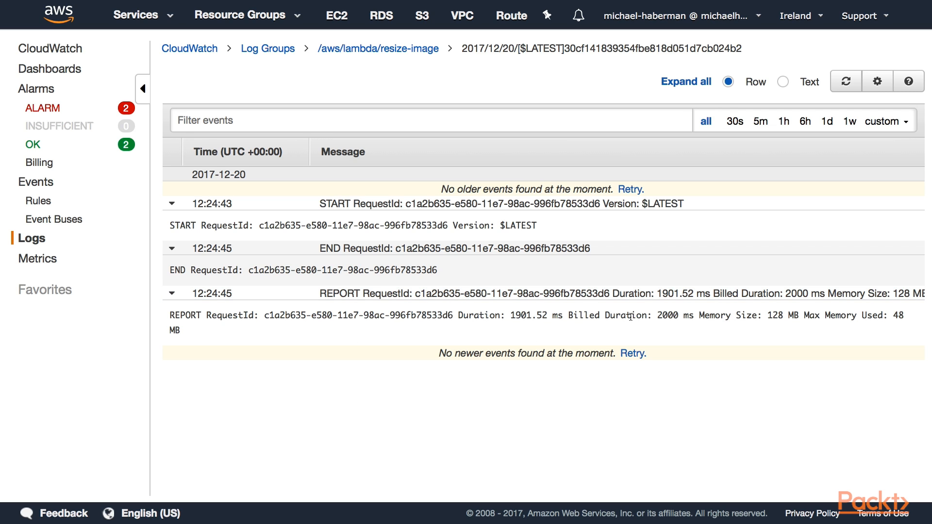
pyautogui.doubleClick(667, 315)
pyautogui.moveTo(780, 316); pyautogui.dragTo(790, 316)
pyautogui.click(306, 206)
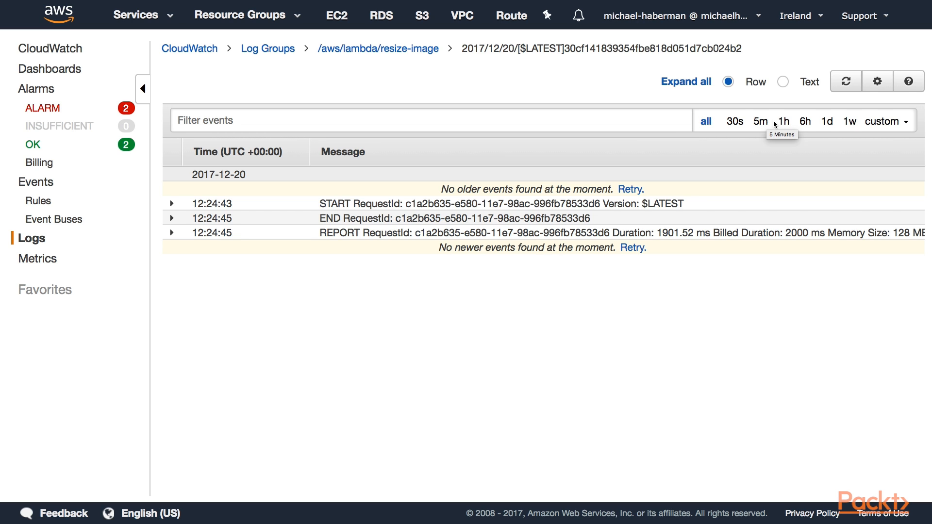
# Check the custom time range options, try filtering the log events by a d and the quoted phrase "a d", and clear the filter
pyautogui.click(884, 122)
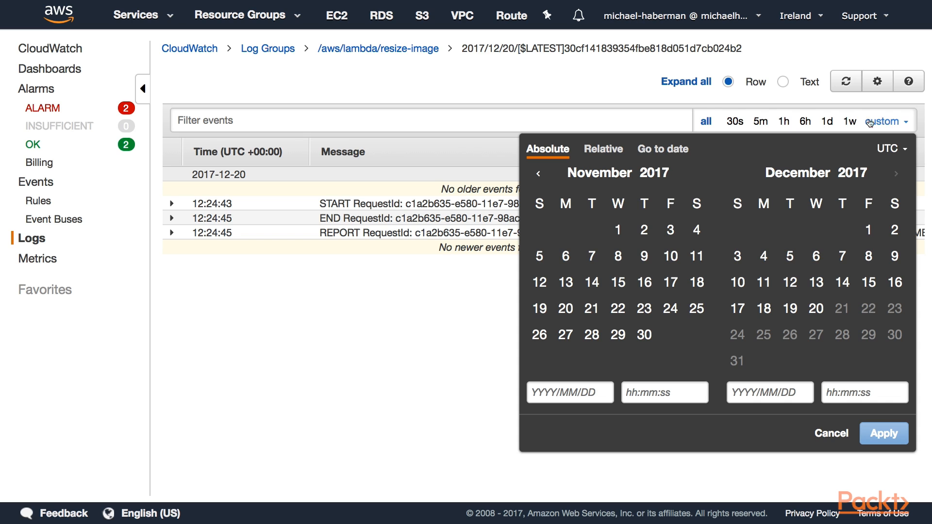
pyautogui.click(831, 433)
pyautogui.click(233, 126)
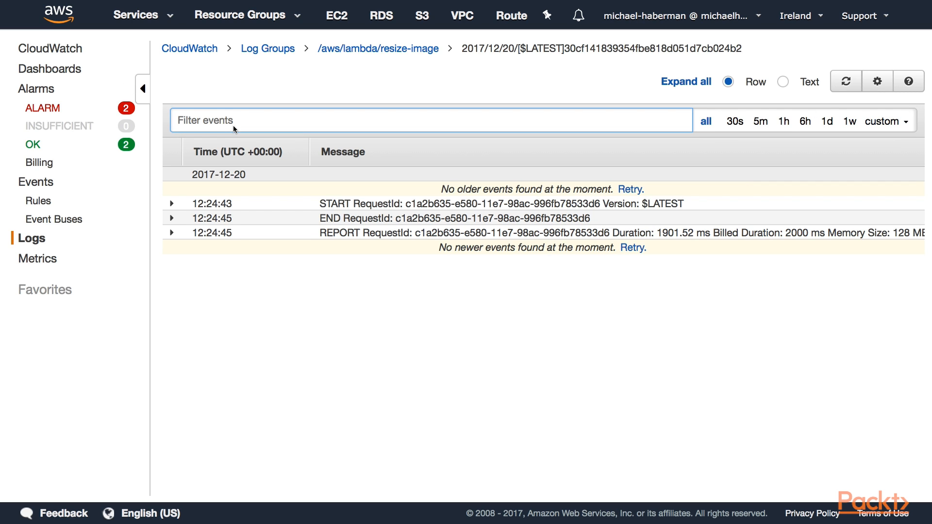
pyautogui.write('a d')
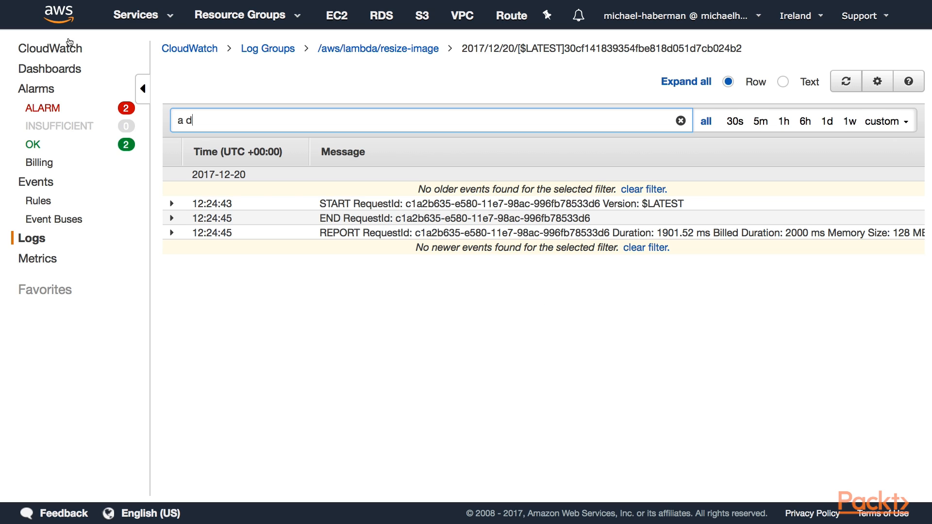
pyautogui.click(179, 120)
pyautogui.write('"a d"')
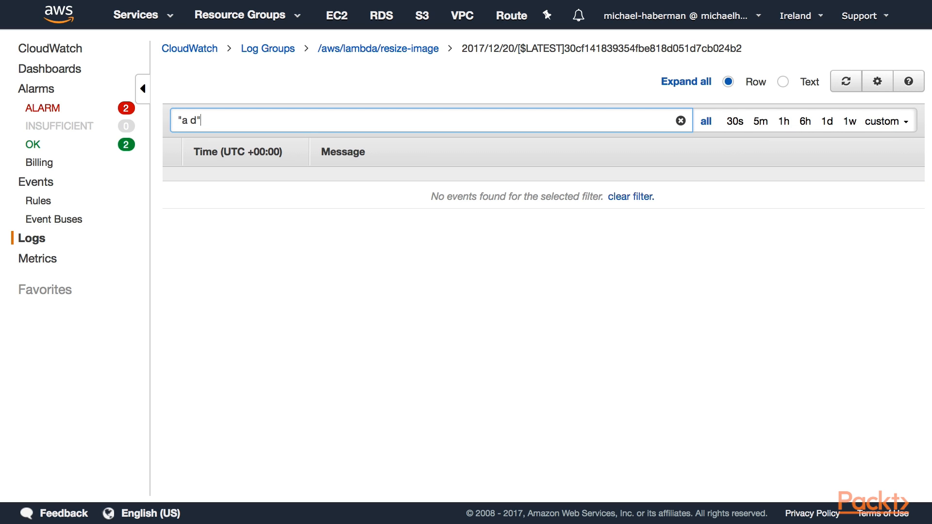
pyautogui.moveTo(201, 121); pyautogui.dragTo(135, 117)
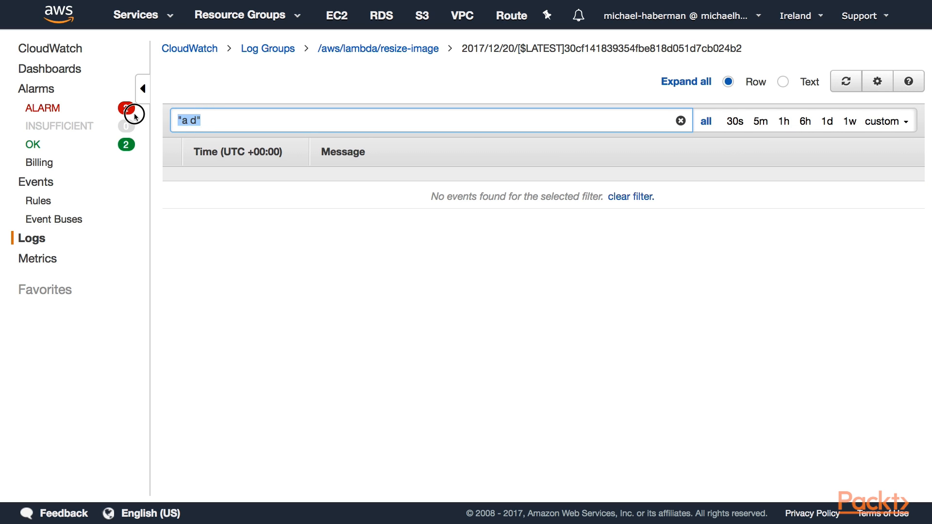
pyautogui.press('BackSpace')
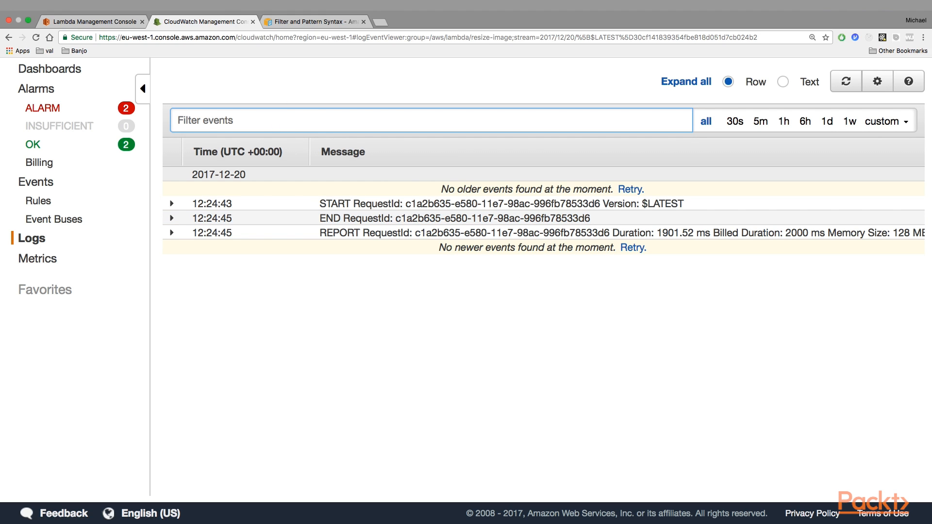
# Switch to the Filter and Pattern Syntax documentation and examine its metric filter rules and JSON examples
pyautogui.click(293, 21)
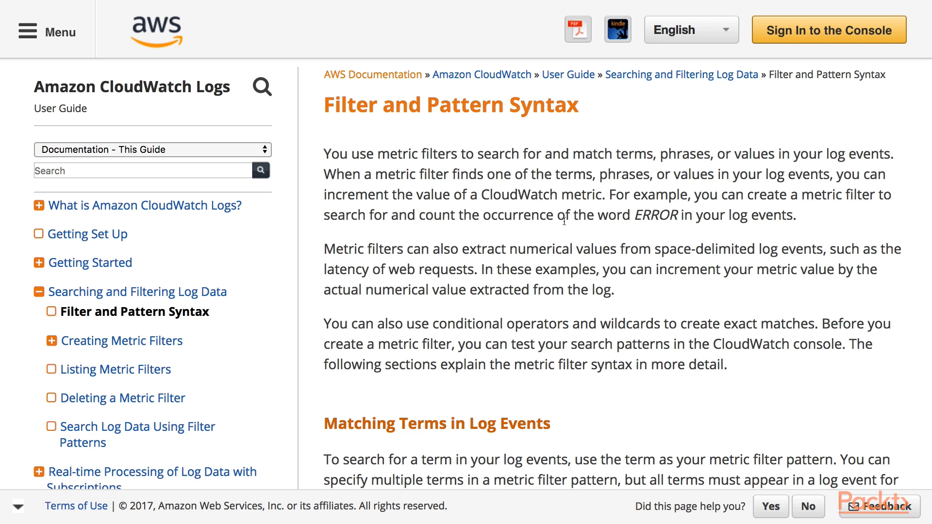
pyautogui.scroll(-5, 608, 326)
pyautogui.scroll(-12, 610, 328)
pyautogui.scroll(-10, 609, 327)
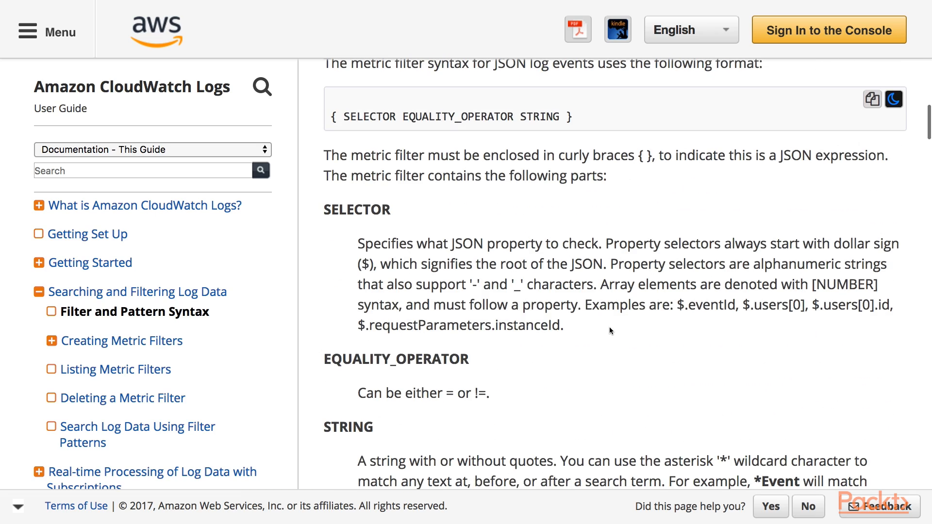
pyautogui.scroll(-6, 610, 329)
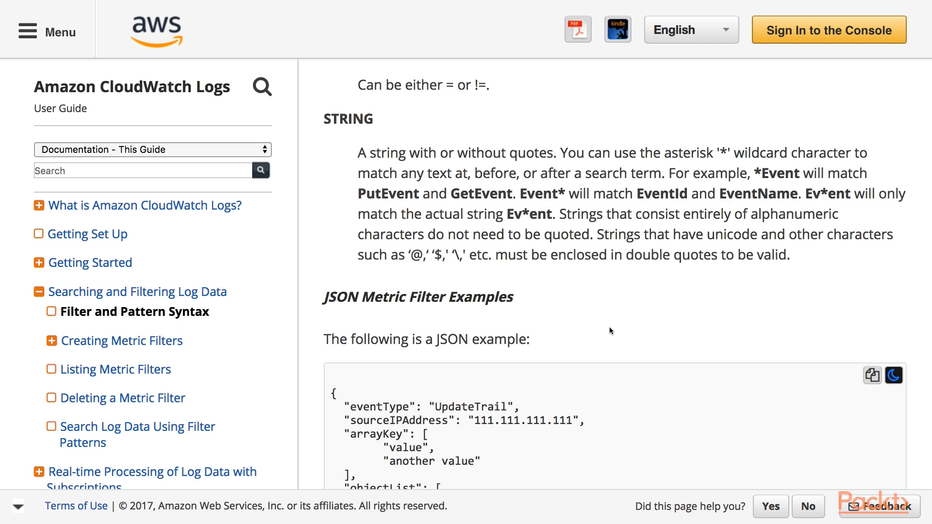
pyautogui.scroll(-15, 610, 331)
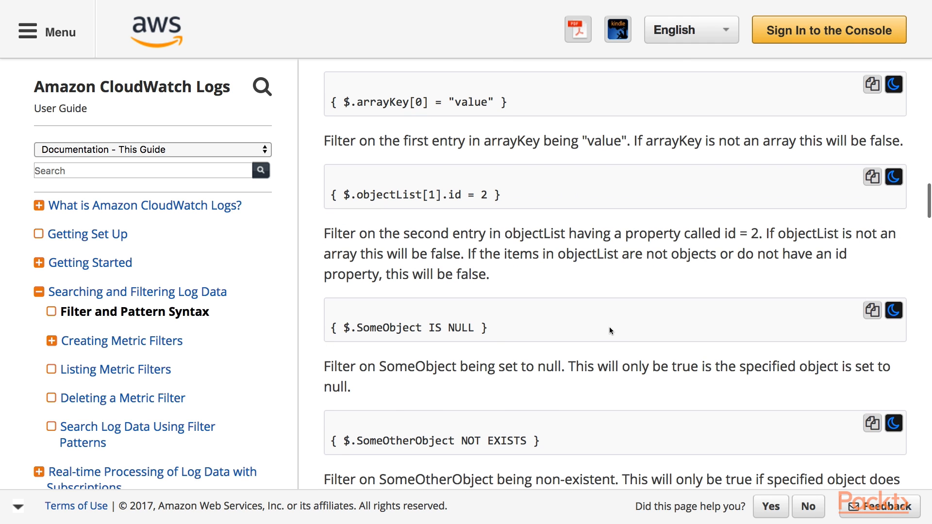
pyautogui.scroll(-13, 609, 329)
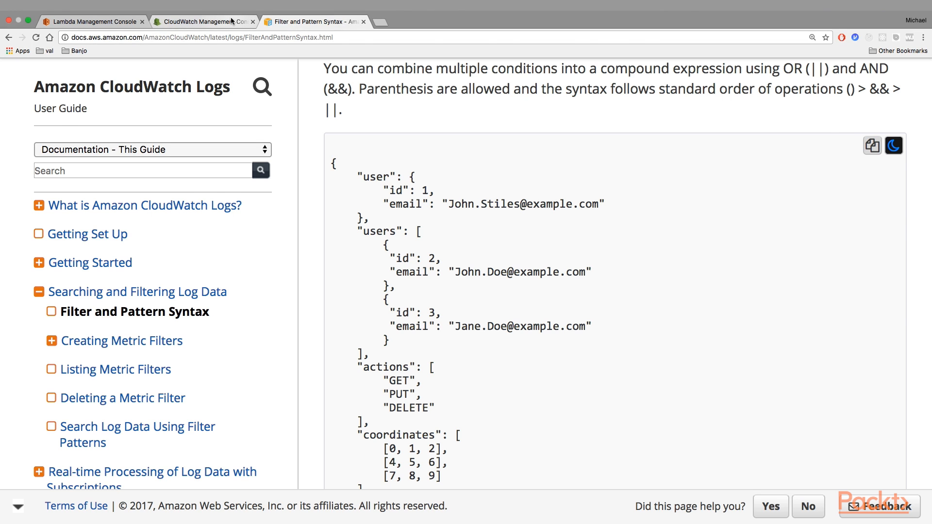
# Back in CloudWatch, inspect the Amazon S3 export settings for the /aws/lambda/resize-image log group, including the advanced stream option, without exporting
pyautogui.click(234, 21)
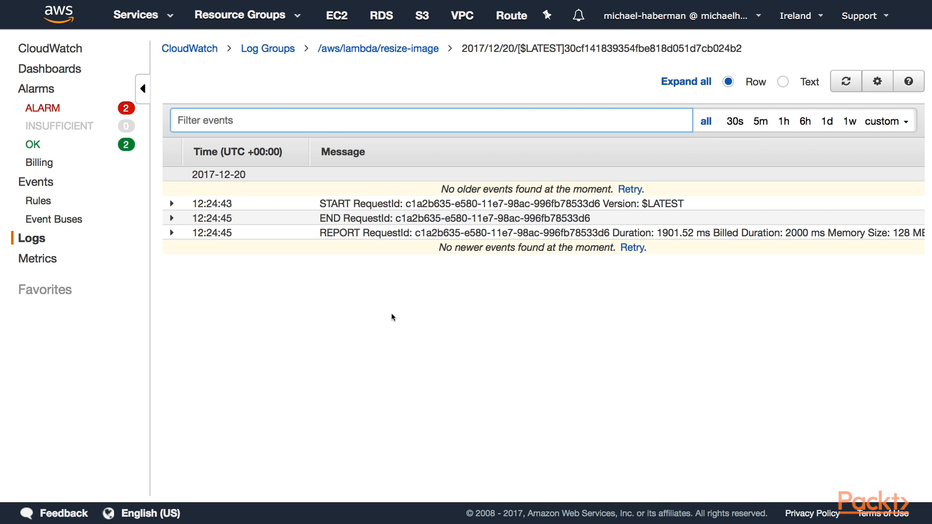
pyautogui.click(284, 49)
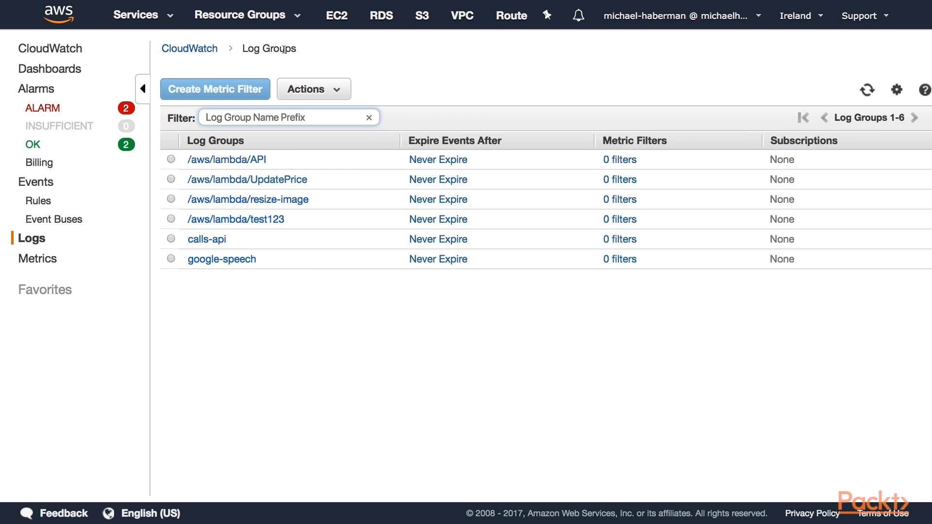
pyautogui.click(171, 198)
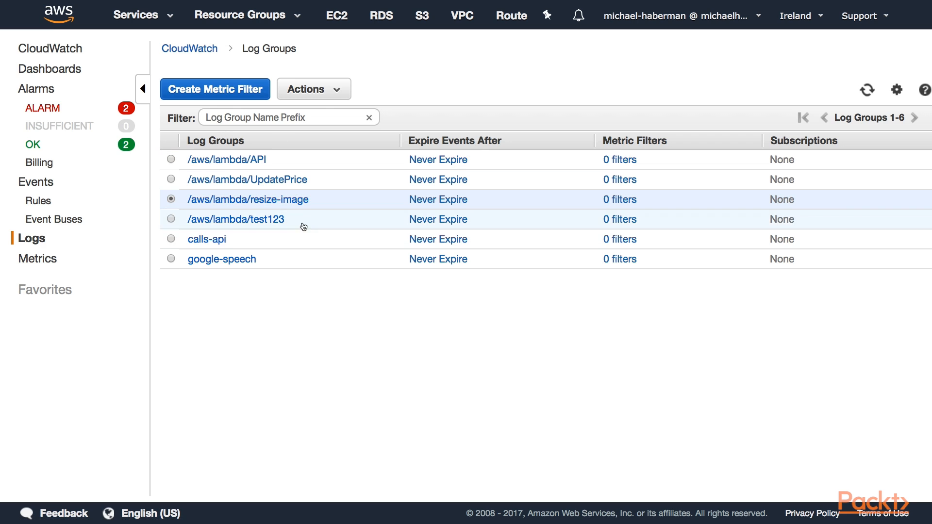
pyautogui.click(323, 95)
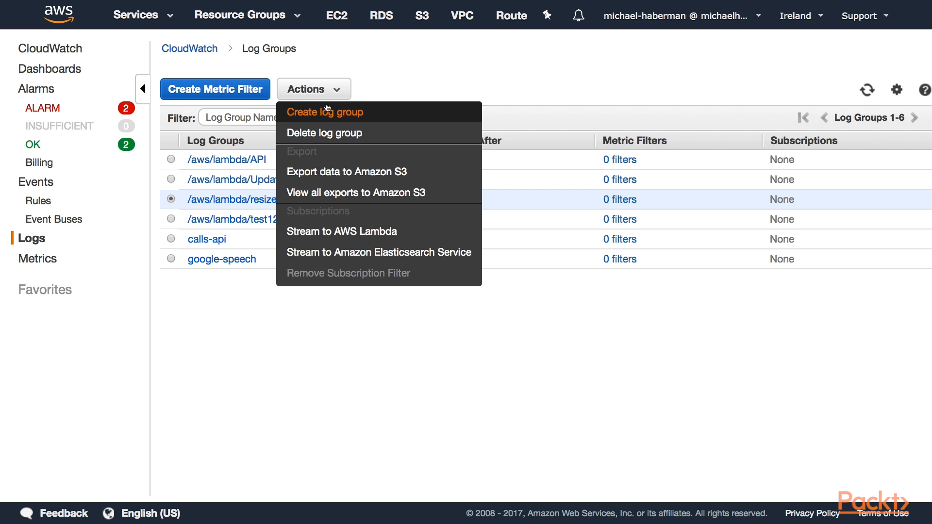
pyautogui.click(339, 173)
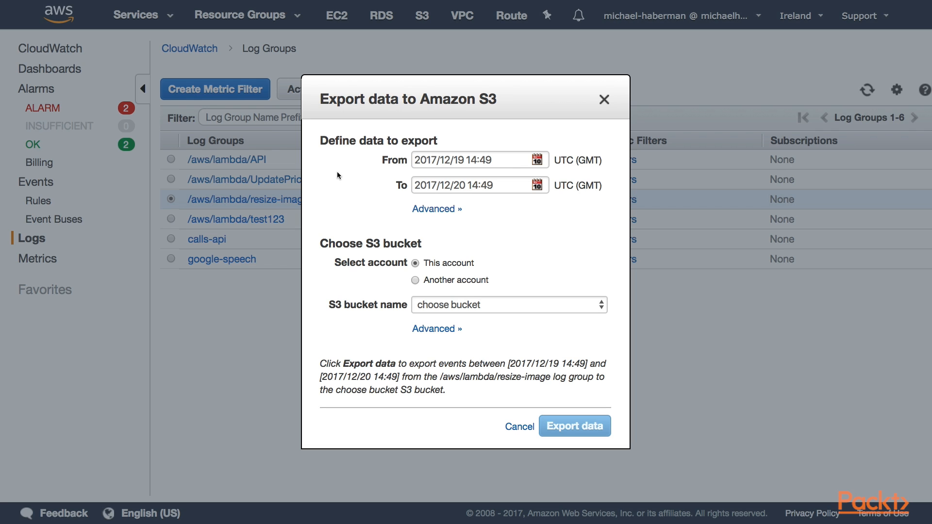
pyautogui.click(450, 210)
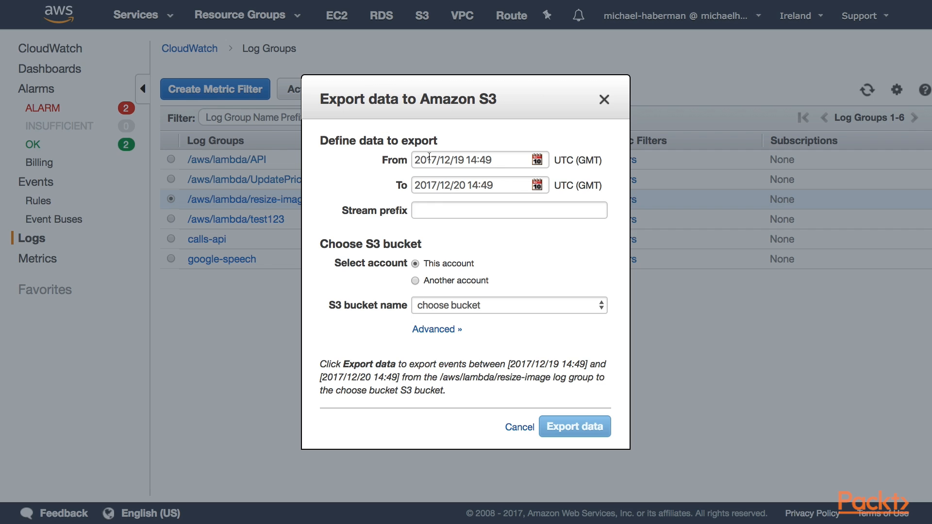
pyautogui.click(519, 428)
# Inspect the options for streaming /aws/lambda/resize-image to Amazon Elasticsearch Service, including Another Account, and leave the setup without streaming
pyautogui.click(339, 89)
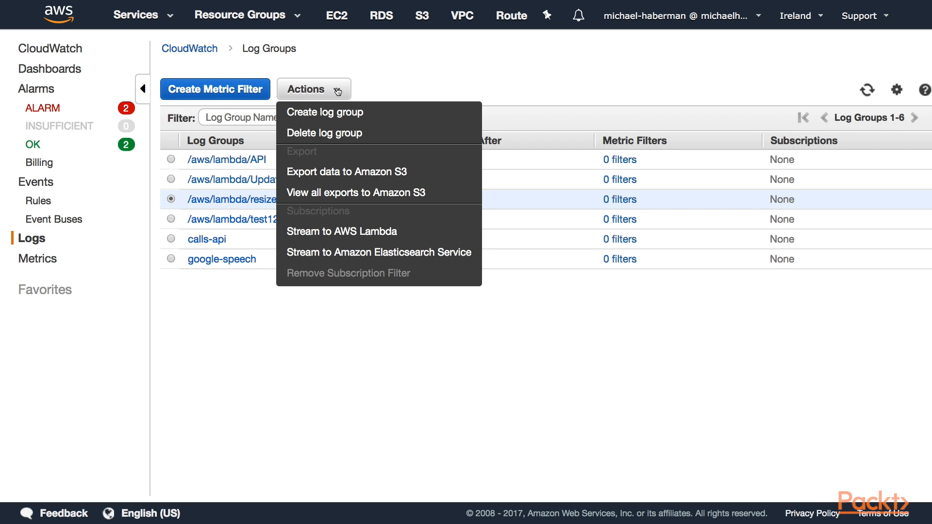
pyautogui.click(452, 252)
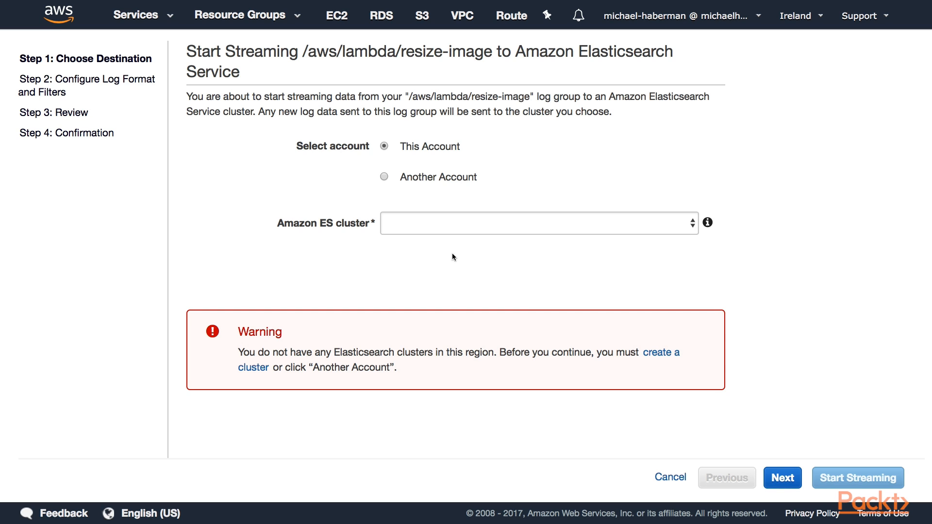
pyautogui.click(398, 223)
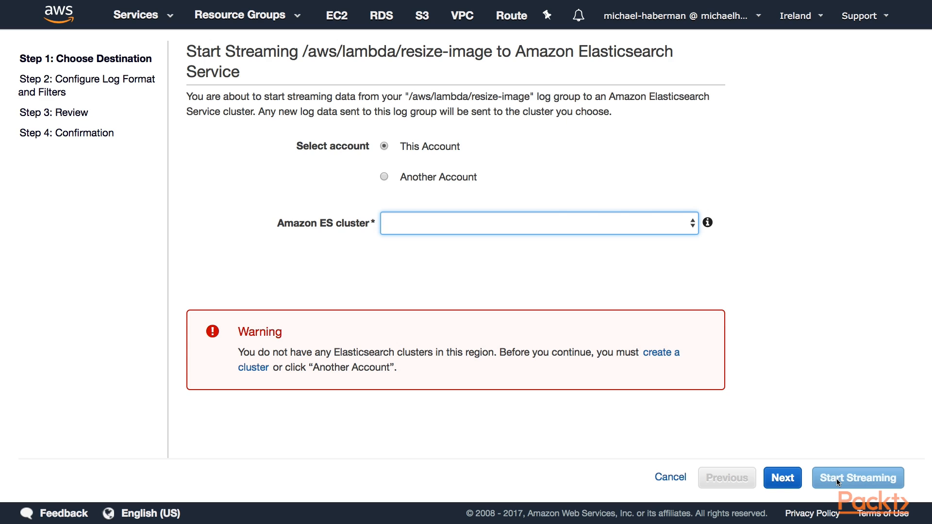
pyautogui.click(384, 177)
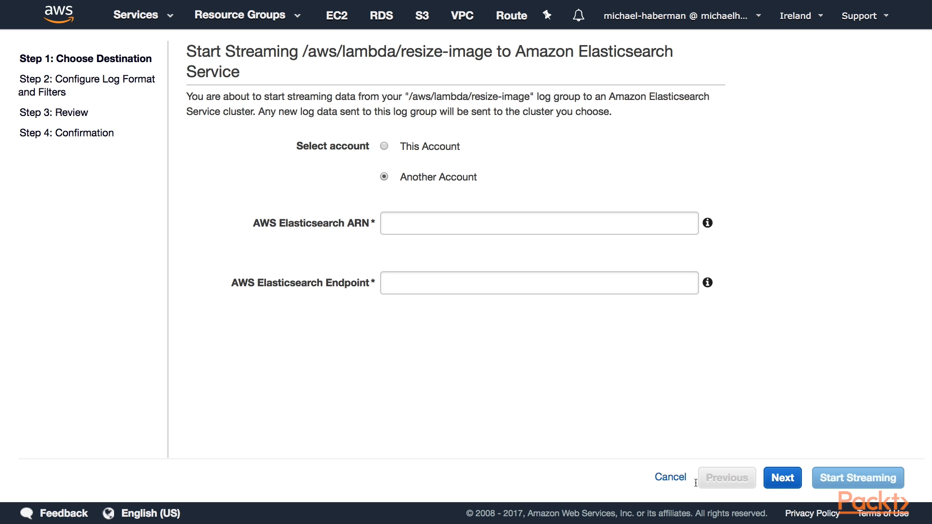
pyautogui.click(672, 478)
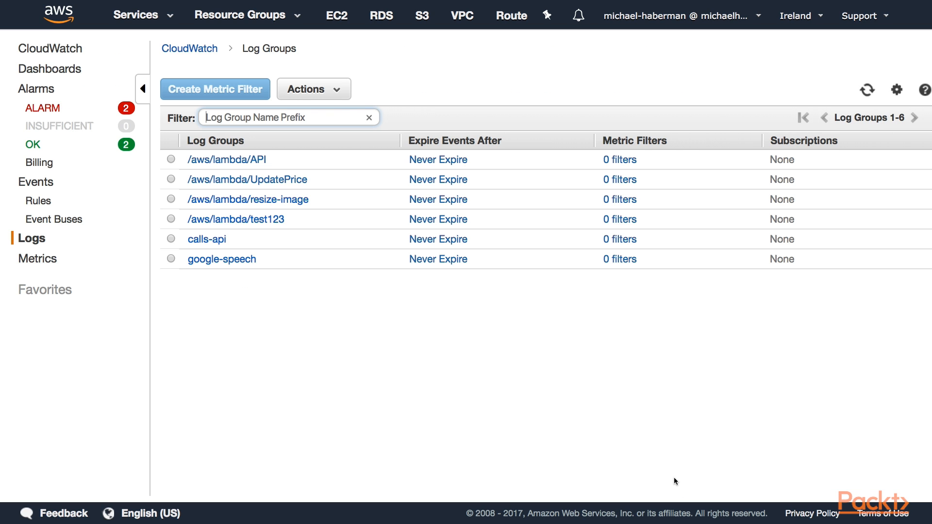
# Select the /aws/lambda/resize-image log group and bring up the actions available for it
pyautogui.click(171, 199)
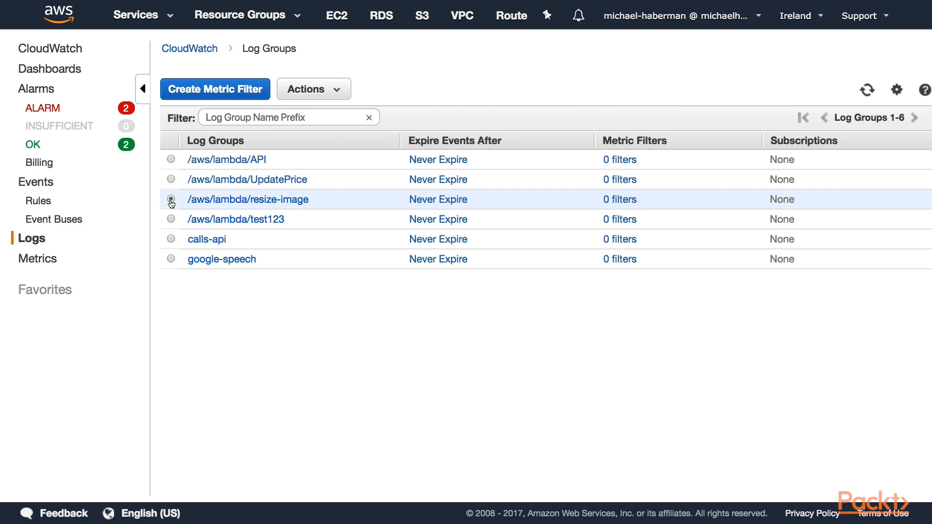
pyautogui.click(304, 92)
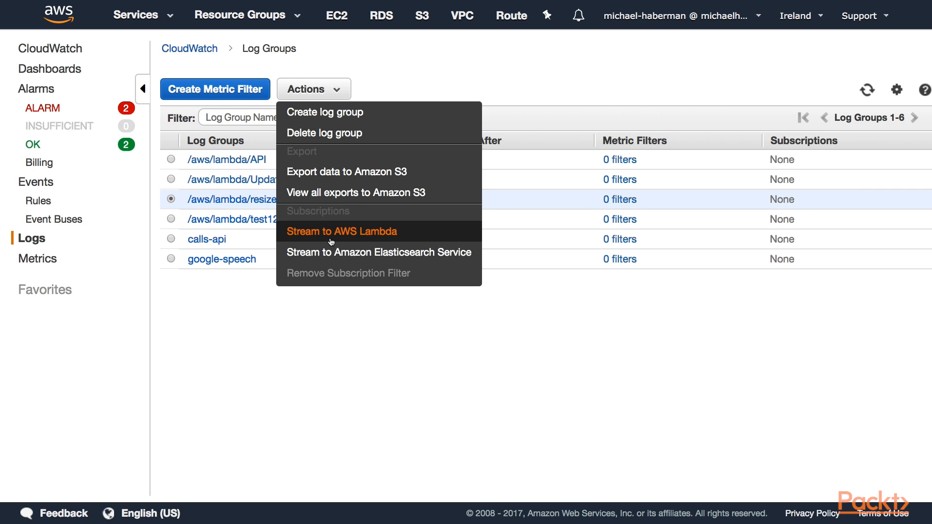